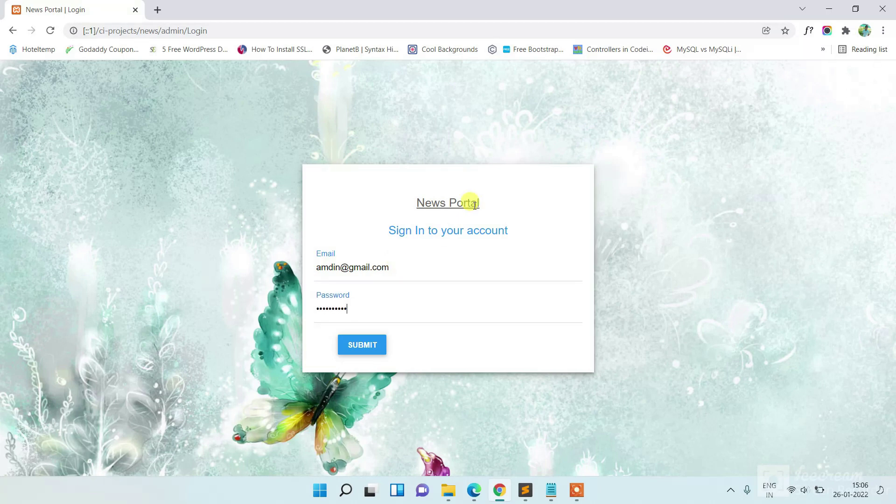
Sign in to the News Portal admin area with the account e-mail and password
{"action": "left_click", "coordinate": [357, 341]}
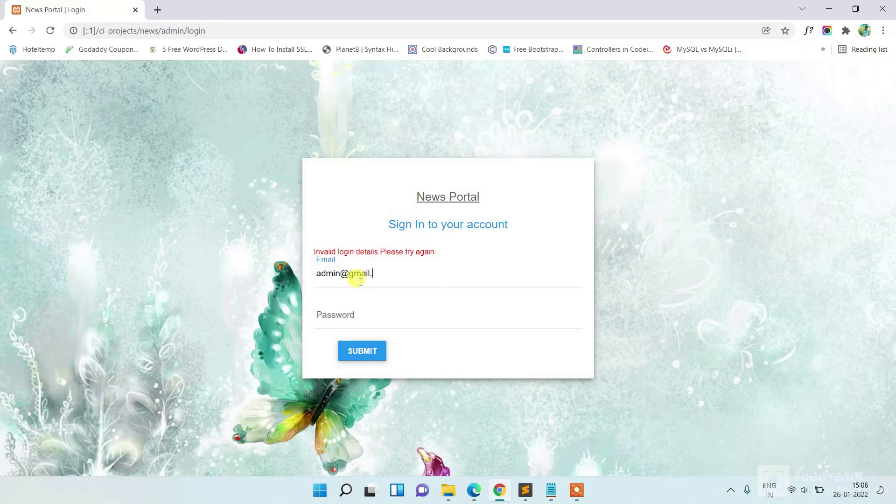
{"action": "key", "text": "Tab"}
{"action": "left_click", "coordinate": [356, 350]}
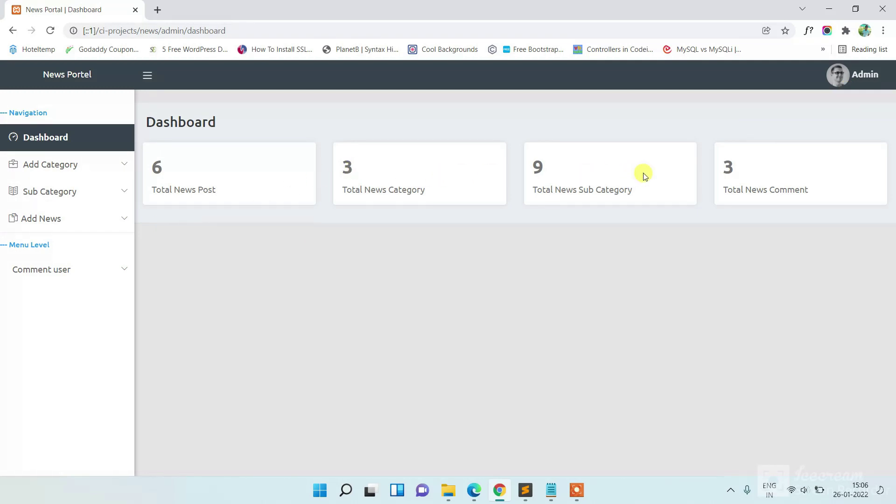
Open the admin's Change Password form and go through its old, new and confirm password fields
{"action": "left_click", "coordinate": [839, 76]}
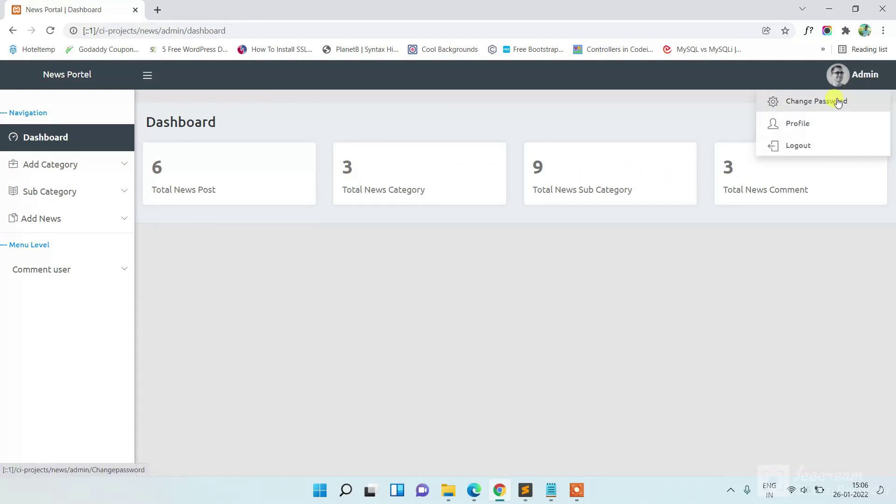
{"action": "left_click", "coordinate": [811, 106]}
{"action": "left_click", "coordinate": [200, 178]}
{"action": "left_click", "coordinate": [200, 229]}
{"action": "left_click", "coordinate": [189, 275]}
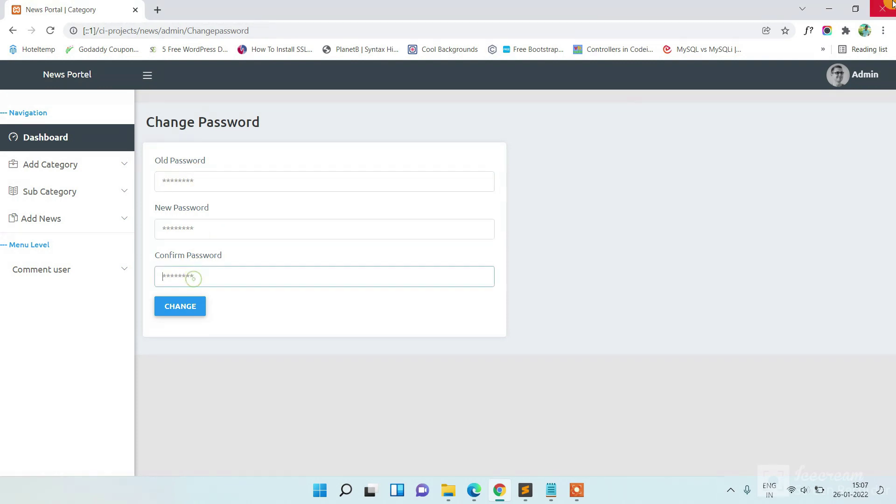
{"action": "left_click", "coordinate": [868, 65]}
{"action": "left_click", "coordinate": [817, 122]}
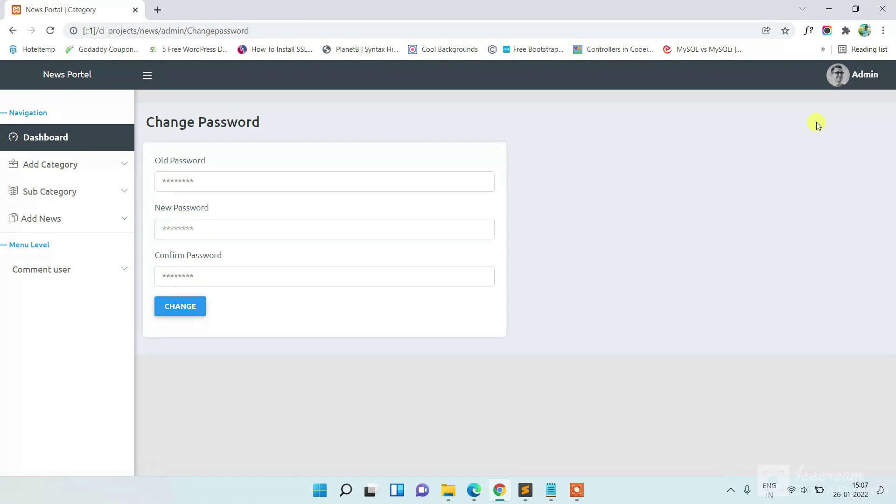
Open the admin's profile and submit the profile update with the existing name
{"action": "left_click", "coordinate": [840, 74]}
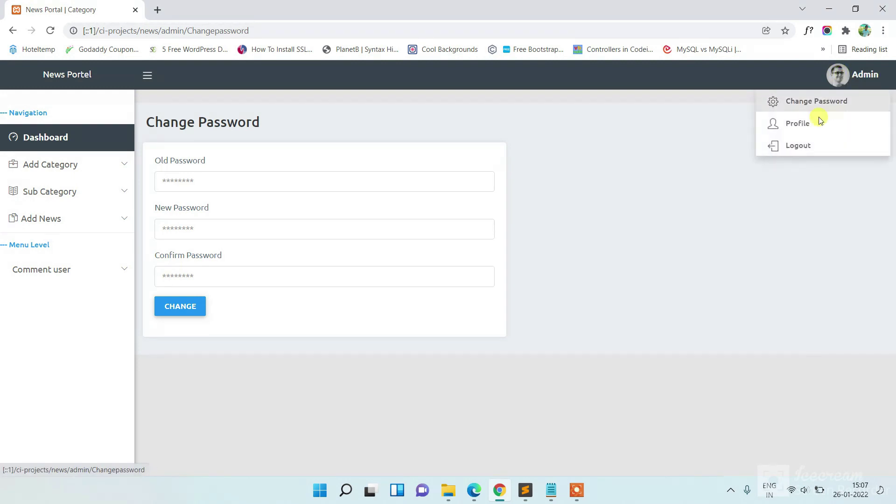
{"action": "left_click", "coordinate": [820, 120]}
{"action": "left_click", "coordinate": [242, 170]}
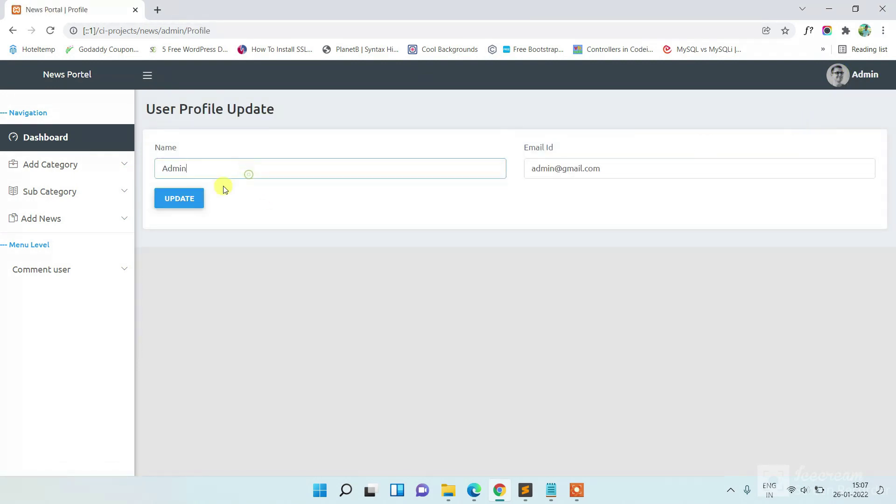
{"action": "left_click", "coordinate": [186, 198]}
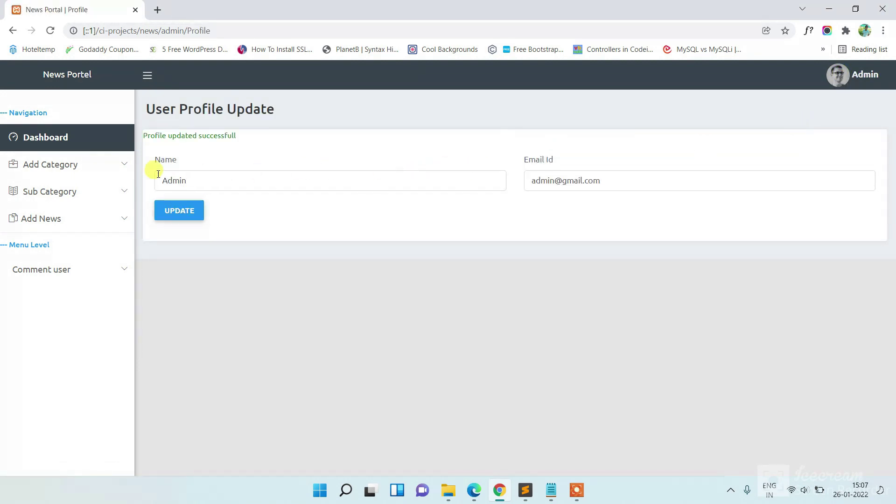
Add a news category named Technology
{"action": "left_click", "coordinate": [69, 170]}
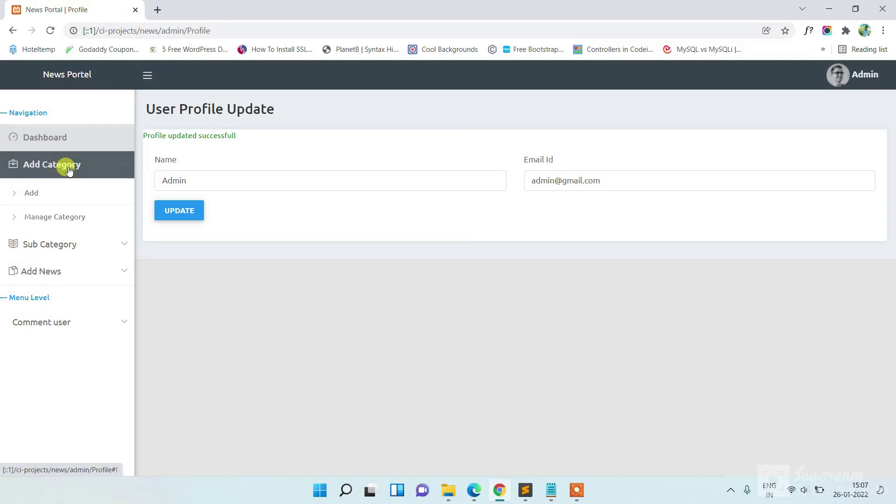
{"action": "left_click", "coordinate": [37, 195]}
{"action": "left_click", "coordinate": [199, 177]}
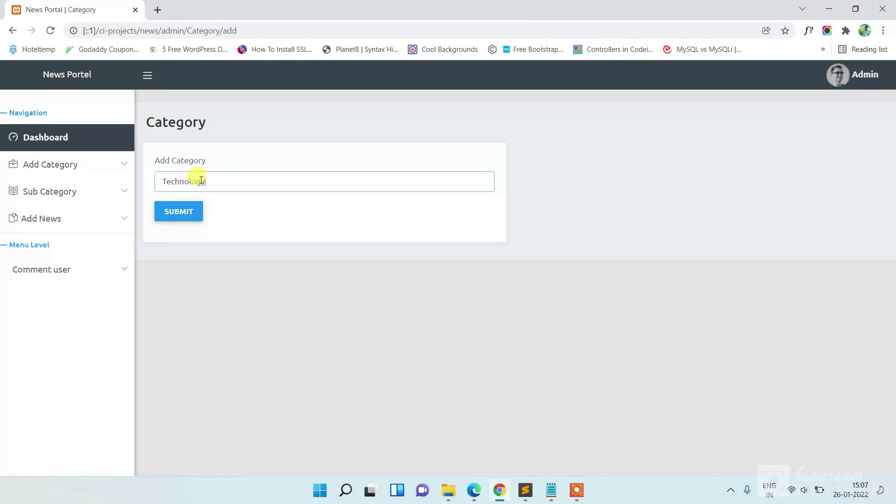
{"action": "left_click", "coordinate": [188, 211]}
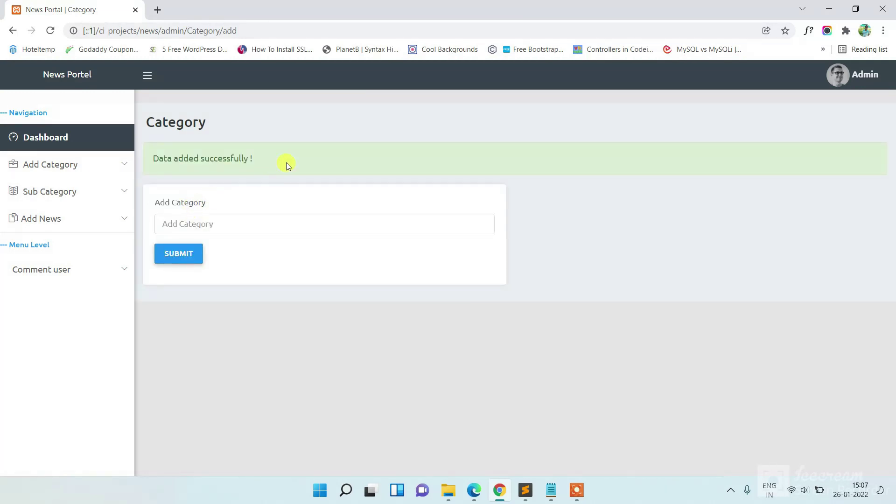
{"action": "left_click_drag", "start_coordinate": [286, 162], "coordinate": [169, 158]}
Open the category list and check the Technology entry
{"action": "left_click", "coordinate": [74, 167]}
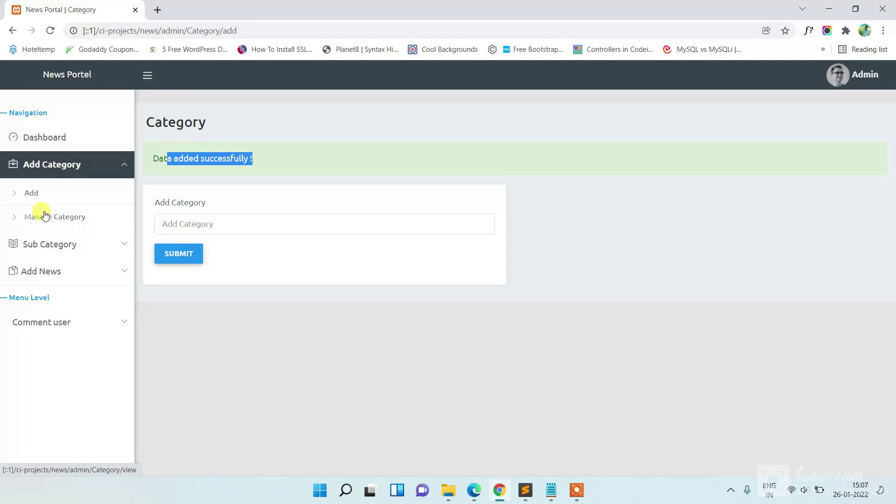
{"action": "left_click", "coordinate": [47, 214]}
{"action": "left_click_drag", "start_coordinate": [746, 278], "coordinate": [224, 250]}
Add a sub category named Blockchain under the Technology category
{"action": "left_click", "coordinate": [55, 189]}
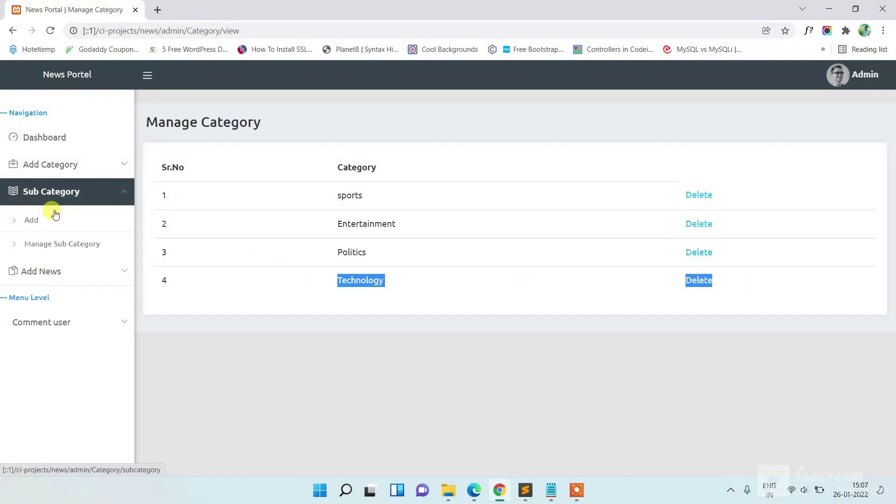
{"action": "left_click", "coordinate": [51, 217]}
{"action": "left_click", "coordinate": [58, 191]}
{"action": "left_click", "coordinate": [47, 220]}
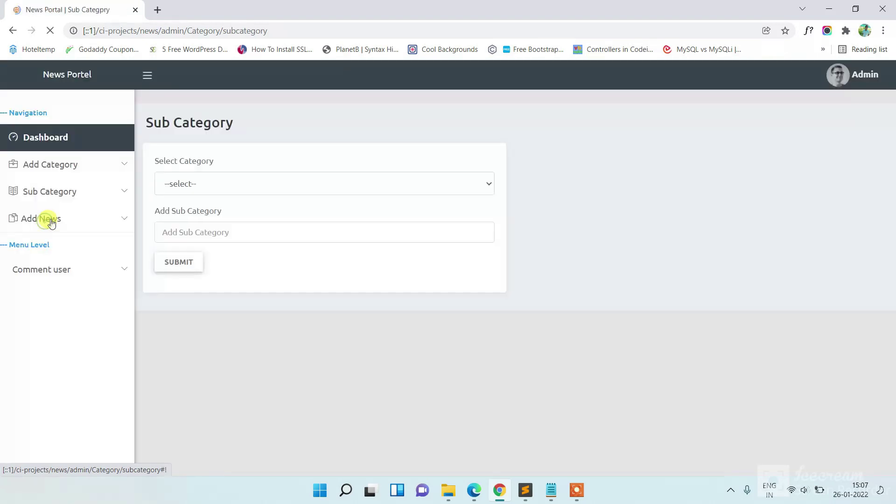
{"action": "left_click", "coordinate": [268, 187]}
{"action": "left_click", "coordinate": [197, 240]}
{"action": "left_click", "coordinate": [198, 235]}
{"action": "type", "text": "Blockchai"}
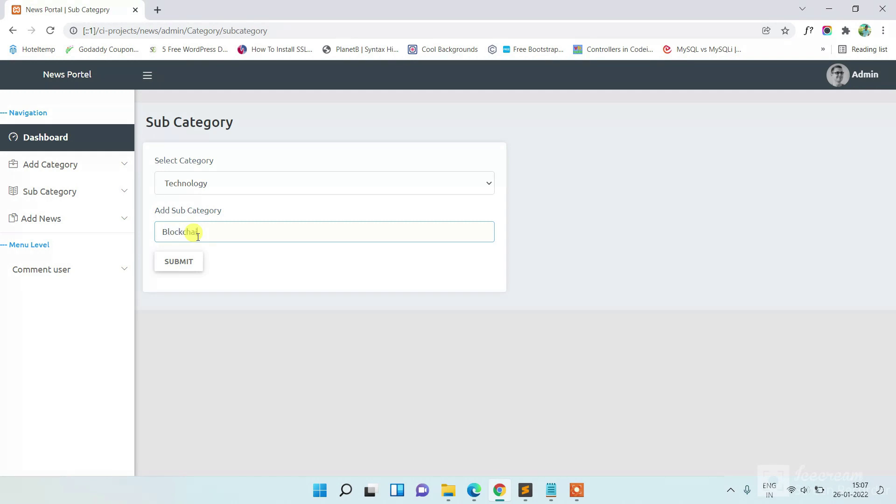
{"action": "type", "text": "n"}
{"action": "left_click", "coordinate": [172, 261]}
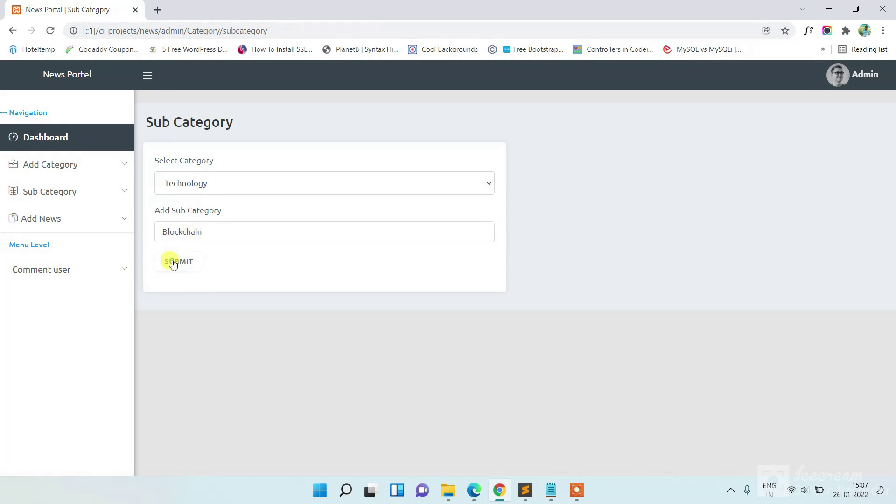
Add a news category named General and open the category list to check it
{"action": "left_click", "coordinate": [34, 164]}
{"action": "left_click", "coordinate": [32, 194]}
{"action": "left_click", "coordinate": [334, 178]}
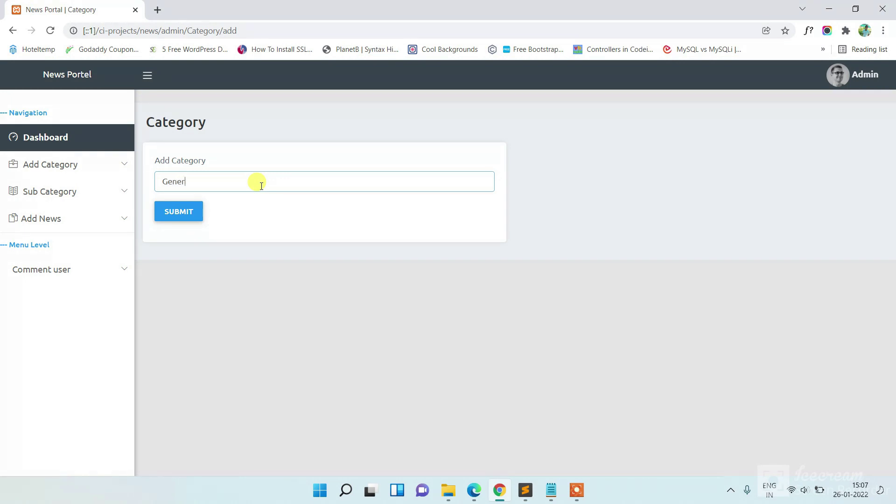
{"action": "type", "text": "General"}
{"action": "left_click", "coordinate": [186, 210]}
{"action": "left_click", "coordinate": [55, 168]}
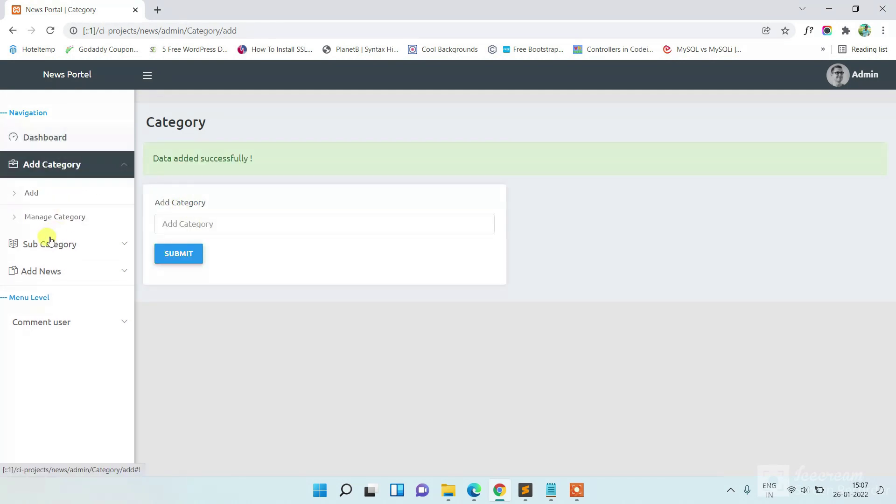
{"action": "left_click", "coordinate": [48, 216]}
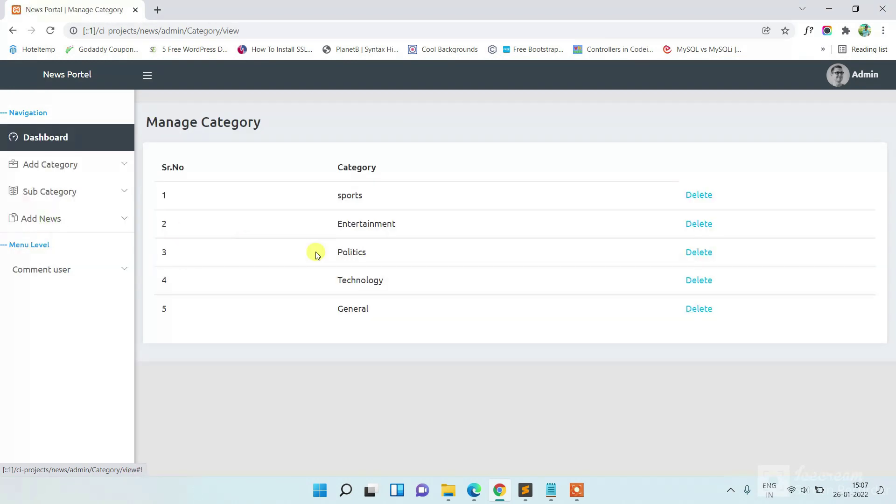
Add a sub category named Republic Day under the General category
{"action": "left_click", "coordinate": [57, 192]}
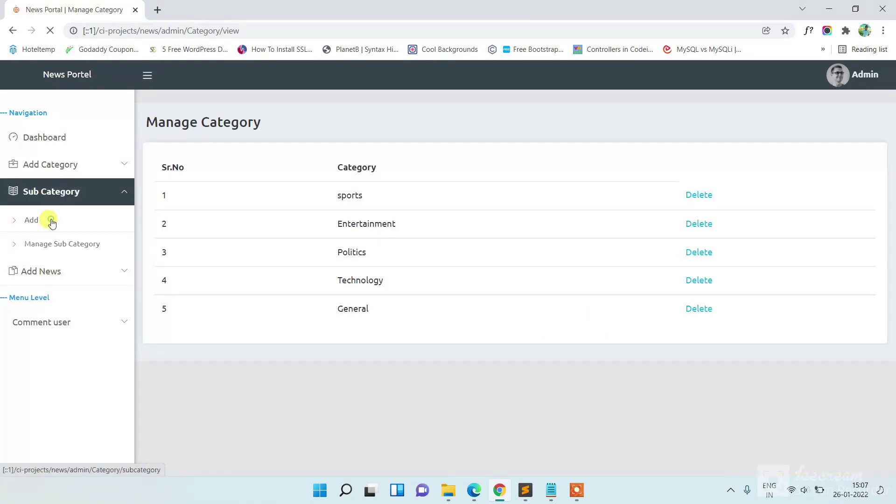
{"action": "left_click", "coordinate": [211, 186]}
{"action": "left_click", "coordinate": [176, 253]}
{"action": "left_click", "coordinate": [184, 222]}
{"action": "left_click", "coordinate": [180, 226]}
{"action": "type", "text": "Republic Day"}
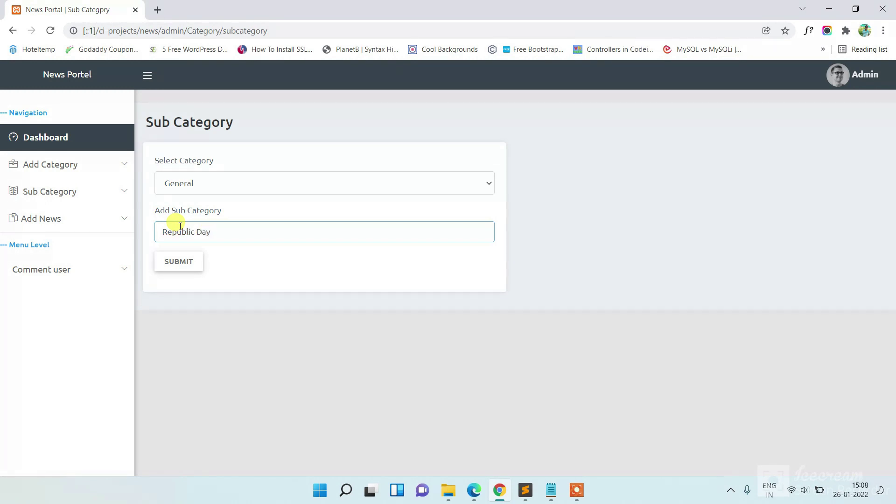
{"action": "left_click", "coordinate": [181, 263]}
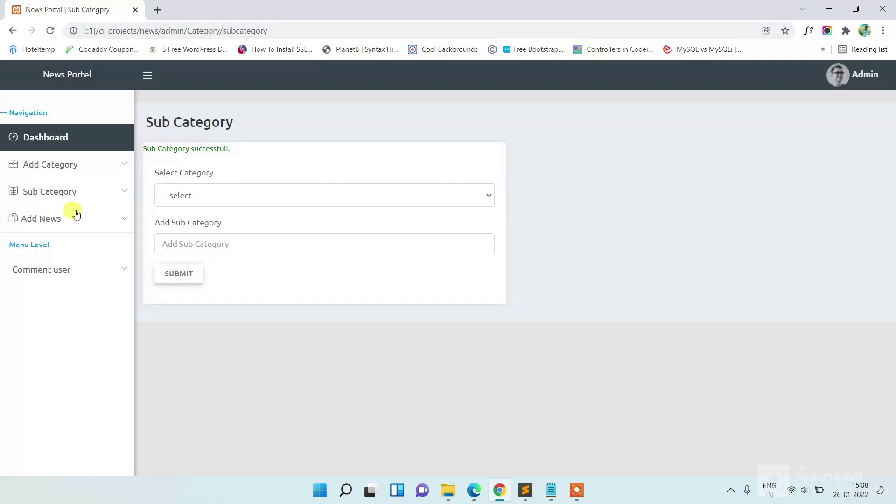
Open the sub category list and check the Republic Day and Blockchain entries
{"action": "left_click", "coordinate": [61, 190]}
{"action": "left_click", "coordinate": [56, 244]}
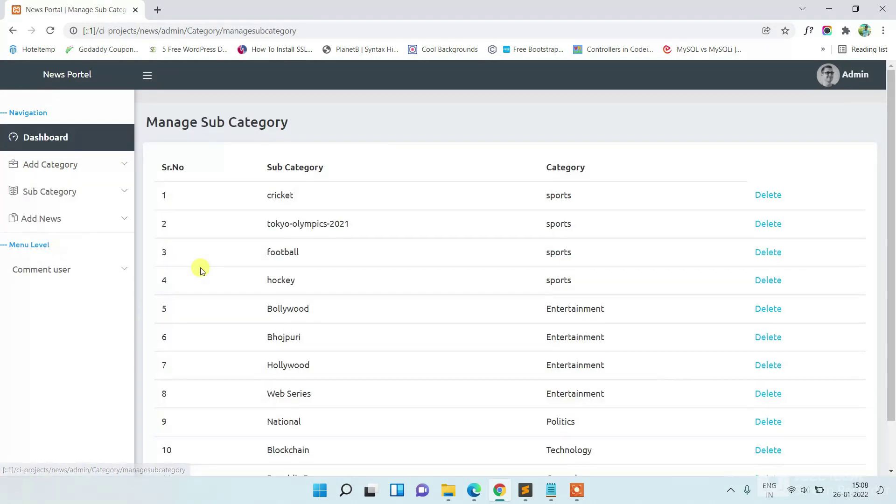
{"action": "scroll", "coordinate": [201, 271], "scroll_direction": "down", "scroll_amount": 2}
{"action": "left_click_drag", "start_coordinate": [649, 421], "coordinate": [466, 424]}
{"action": "left_click_drag", "start_coordinate": [650, 389], "coordinate": [260, 391]}
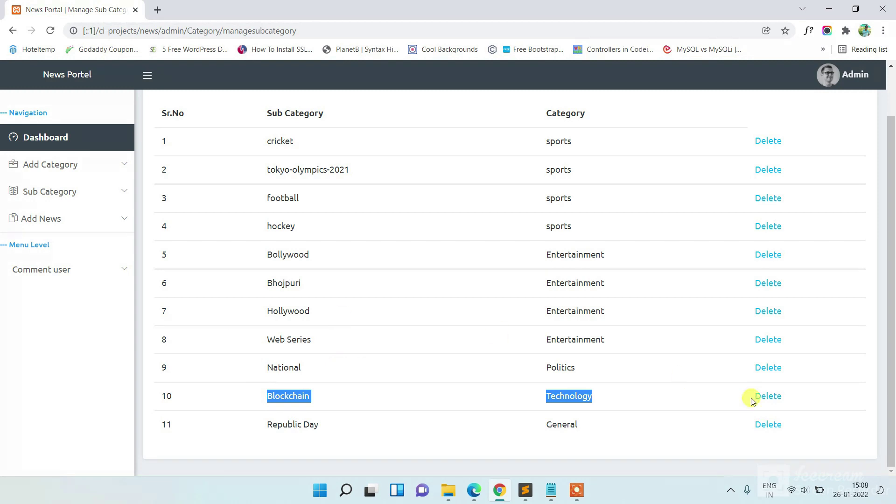
{"action": "scroll", "coordinate": [19, 201], "scroll_direction": "up", "scroll_amount": 2}
Open the Add News form and title the post "India’s first republic is all but dead. We the people need to shape the second one"
{"action": "left_click", "coordinate": [39, 223]}
{"action": "left_click", "coordinate": [38, 246]}
{"action": "left_click", "coordinate": [265, 188]}
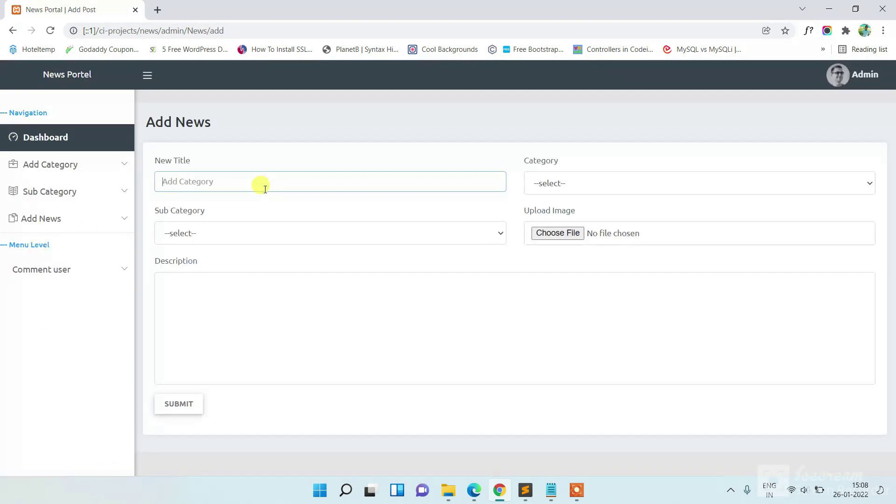
{"action": "type", "text": "India’s first republic is all but dead. We the people need to shape the second one"}
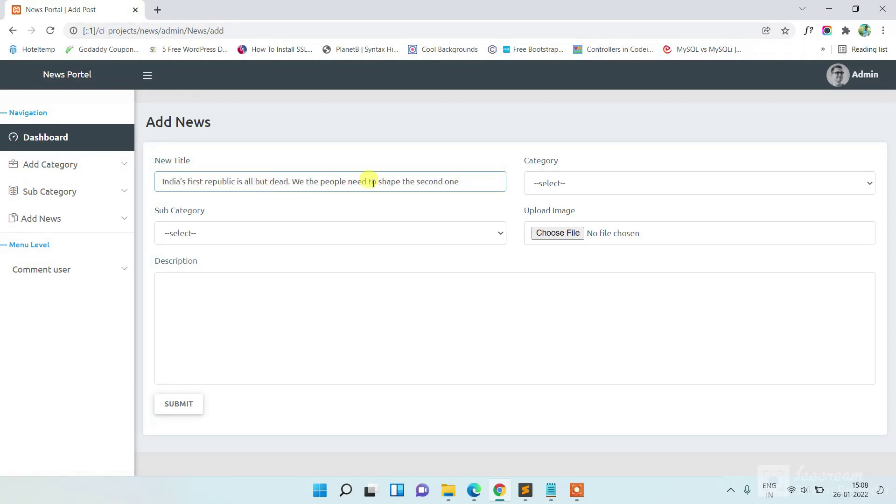
Set the post's category to General and sub category to Republic Day, and attach the image delhi-india-theprint.jpeg
{"action": "left_click", "coordinate": [606, 190]}
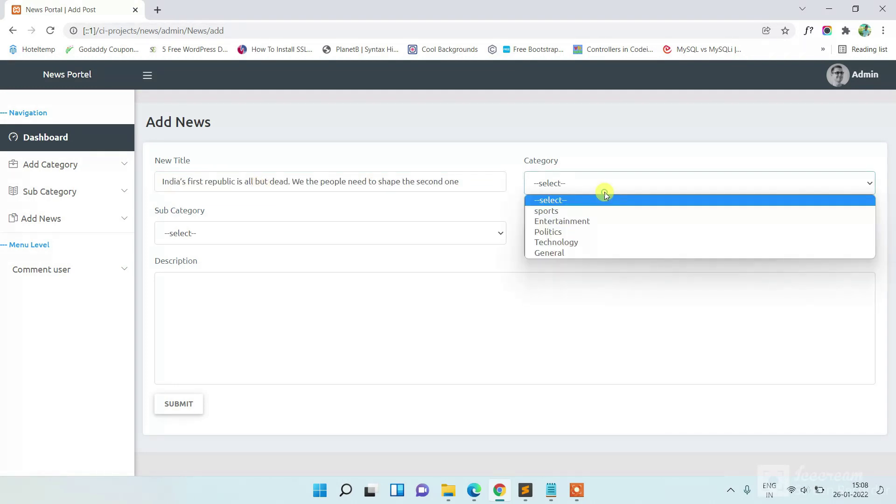
{"action": "left_click", "coordinate": [547, 253]}
{"action": "left_click", "coordinate": [239, 230]}
{"action": "left_click", "coordinate": [203, 251]}
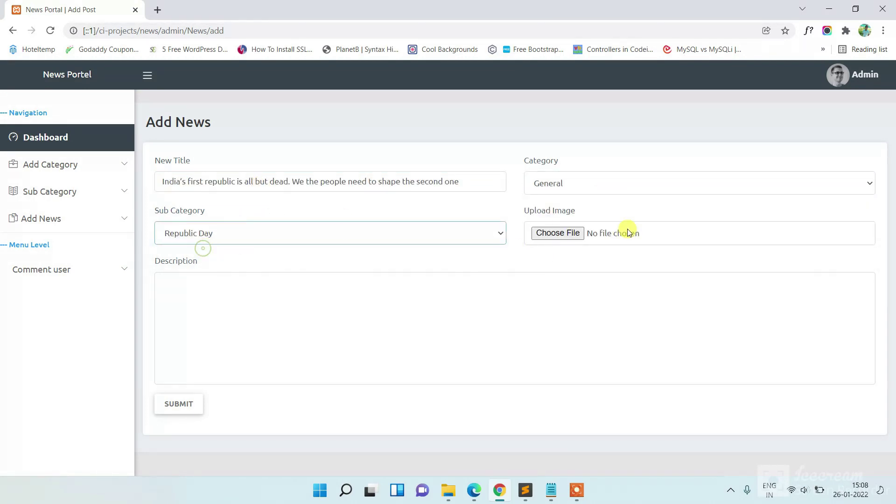
{"action": "left_click", "coordinate": [557, 233]}
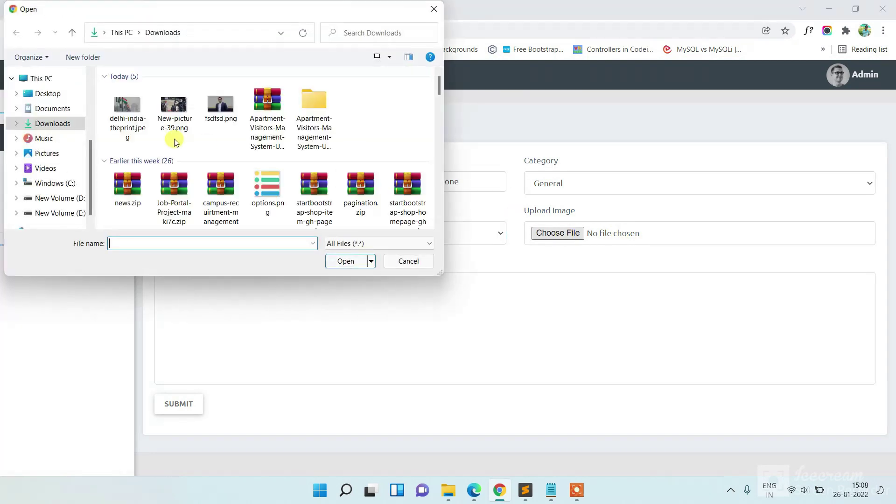
{"action": "double_click", "coordinate": [127, 110]}
Copy the whole article text from the open Notepad document into the news post's description
{"action": "left_click", "coordinate": [252, 282]}
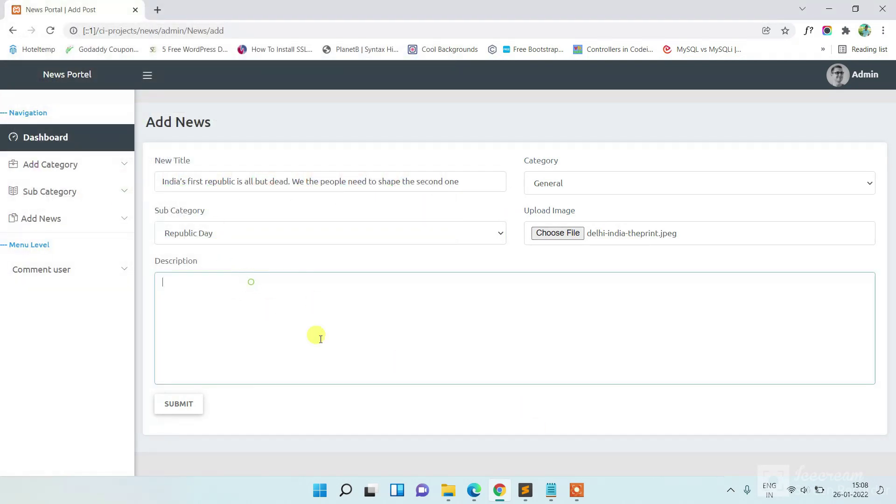
{"action": "left_click", "coordinate": [551, 489]}
{"action": "key", "text": "ctrl+a"}
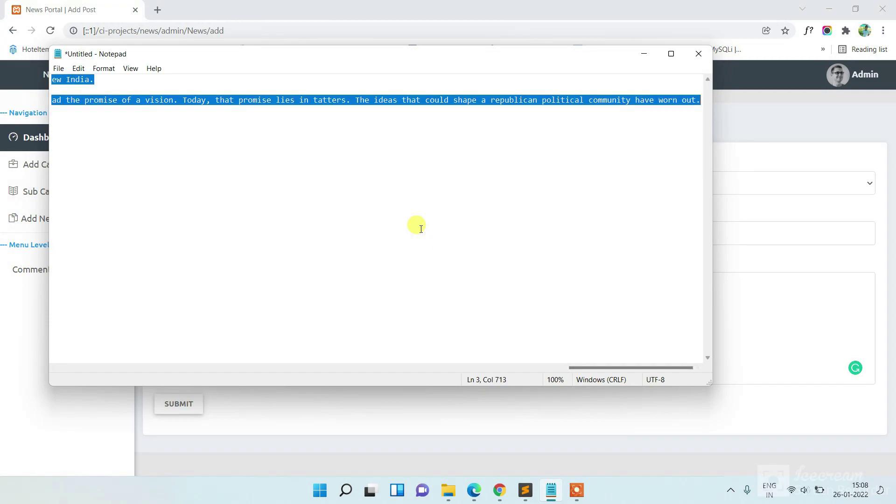
{"action": "left_click", "coordinate": [500, 489]}
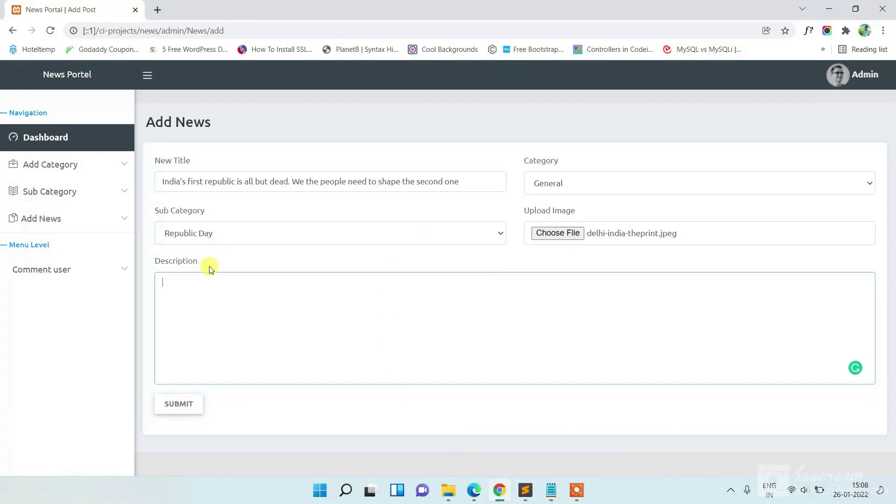
{"action": "type", "text": "This Republic Day, let us face a harsh truth: India’s first republic is over. The republic that was inaugurated on 26 January 1950, whose shadow we celebrate today, is all but dead. It is time to acknowledge that what we have lost over the last eight years is not just democracy, federalism or secularism; we have lost our republic. The razing of Delhi’s Boat Club to make way for the new Central Vista, extinguishing of the Amar Jawan Jyoti, and dropping of the tune Abide With Me from the Beating Retreat are but tiny hints of a tectonic shift. We are indeed entering a new India.  This Republic Day, let us acknowledge that our republic has been undone by the public. What we face today is not merely the result of an unscrupulous political force that has hijacked our country. We are not victims of a bad accident. This democratic capture was made possible by a disconnect between our constitutional values and the political values upheld by the public. Republic is not merely a form of government; it is above all a political community bound together by a shared vision. It would be a lie to say that we had a shared vision on 26 January 1950, but we had the promise of a vision. Today, that promise lies in tatters. The ideas that could shape a republican political community have worn out."}
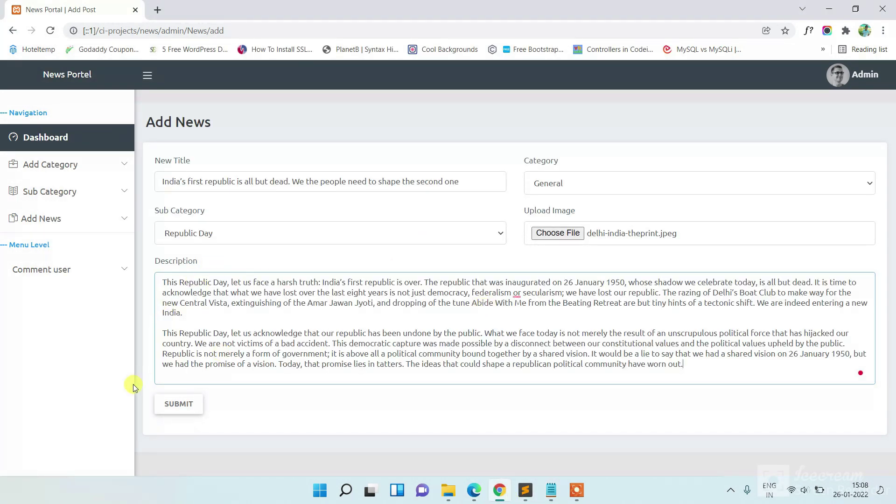
Submit the news post and open the Manage News list in a new tab
{"action": "left_click", "coordinate": [184, 404]}
{"action": "left_click_drag", "start_coordinate": [208, 148], "coordinate": [80, 175]}
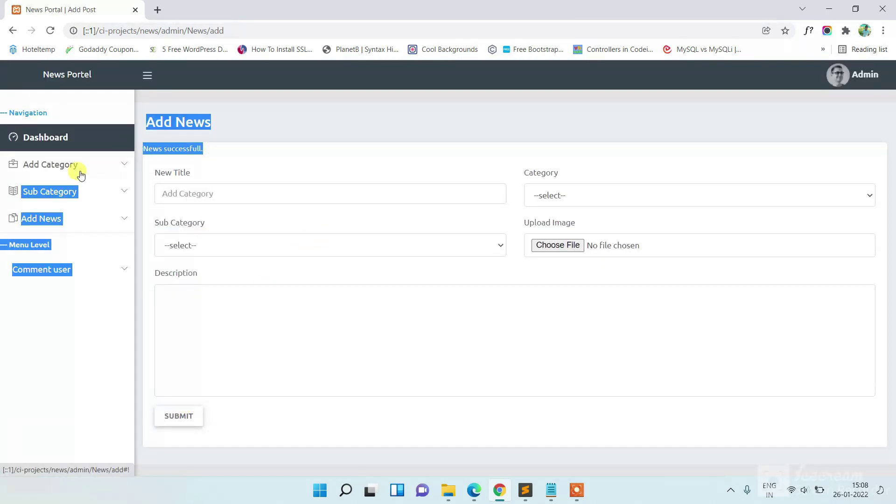
{"action": "left_click", "coordinate": [49, 212]}
{"action": "left_click", "coordinate": [59, 269]}
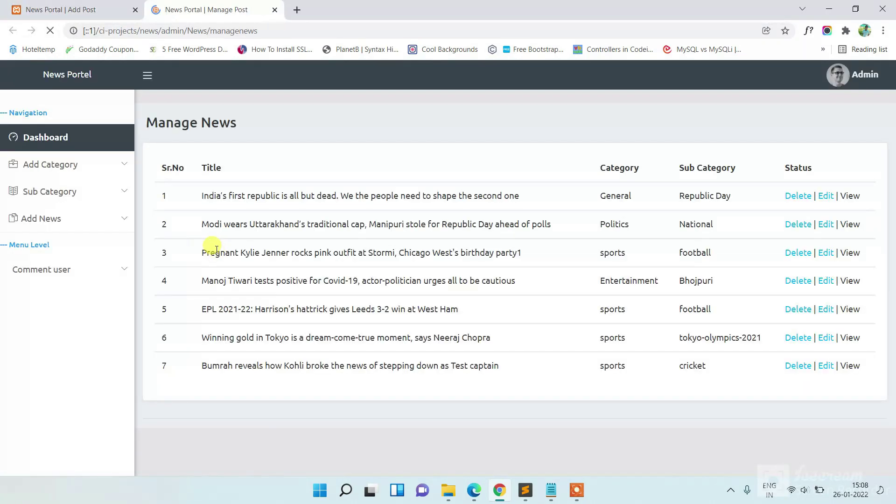
View the full details of the newly added Republic Day post in Manage News, including its image and description, and close them
{"action": "left_click", "coordinate": [849, 195]}
{"action": "scroll", "coordinate": [480, 215], "scroll_direction": "down", "scroll_amount": 3}
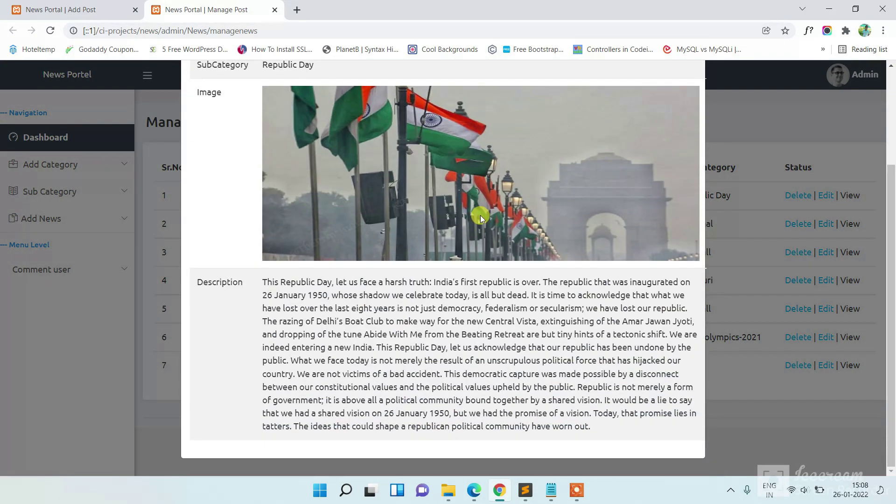
{"action": "scroll", "coordinate": [480, 215], "scroll_direction": "up", "scroll_amount": 3}
{"action": "left_click", "coordinate": [691, 92]}
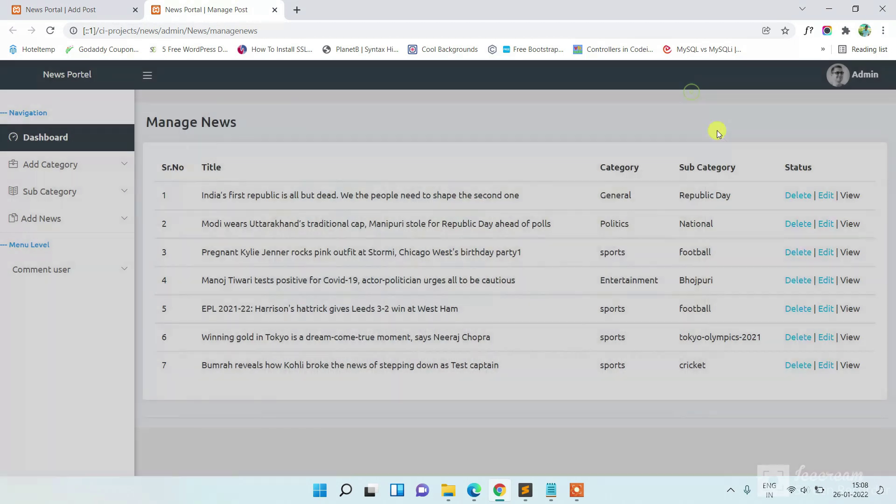
Open the Republic Day post's edit form to review its filled-in fields, and expand the Comment user options
{"action": "left_click", "coordinate": [822, 194]}
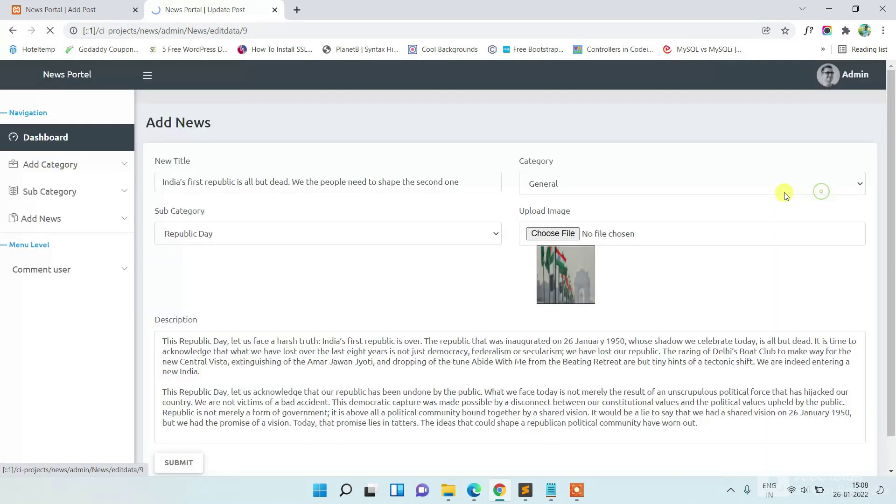
{"action": "scroll", "coordinate": [430, 214], "scroll_direction": "down", "scroll_amount": 1}
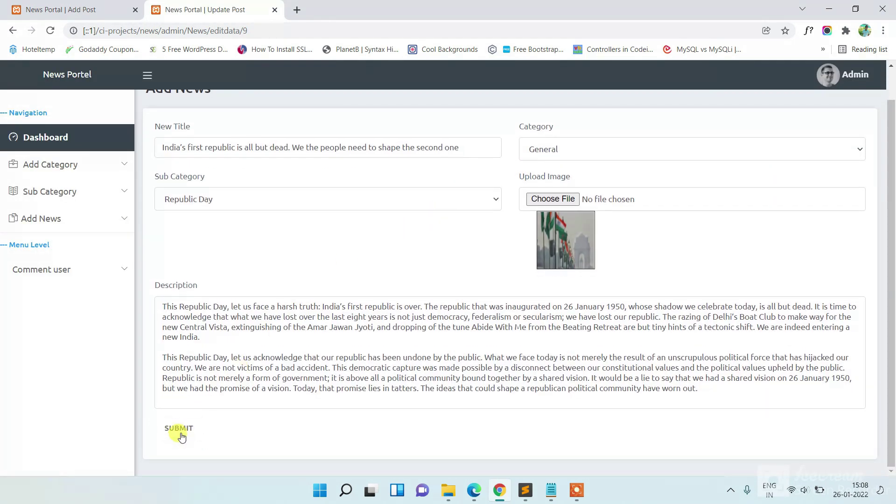
{"action": "left_click", "coordinate": [50, 278]}
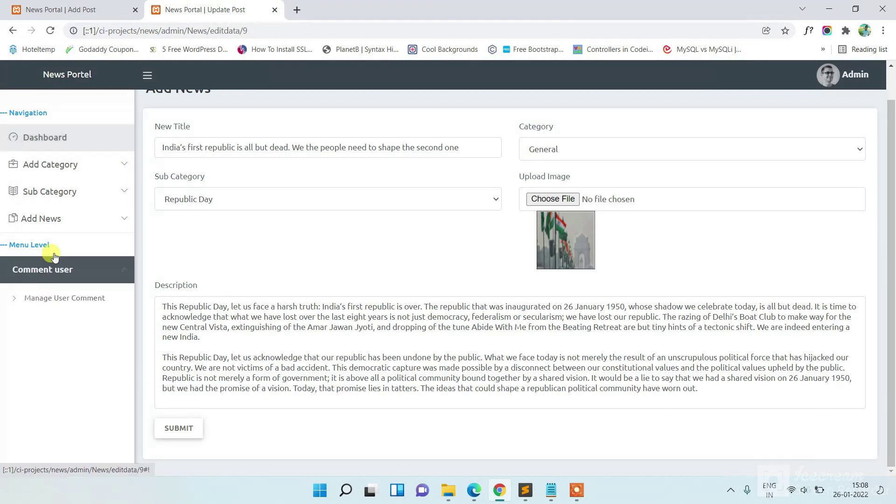
{"action": "left_click", "coordinate": [56, 9]}
{"action": "left_click", "coordinate": [215, 8]}
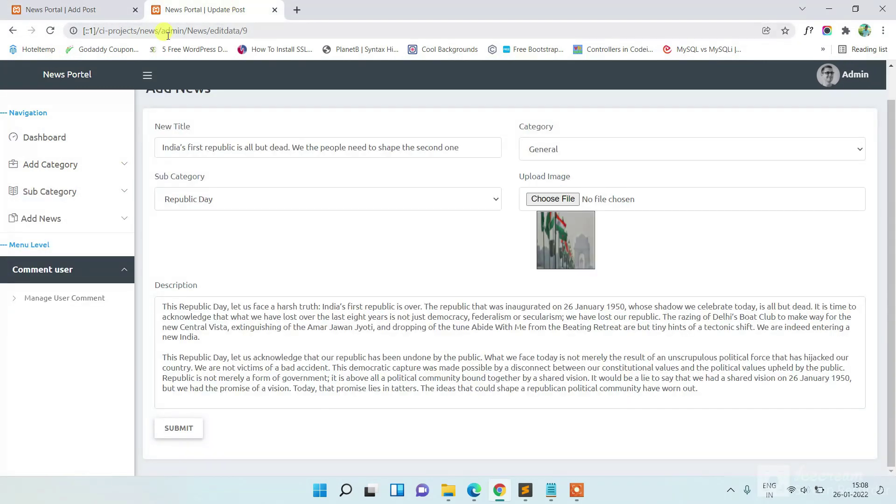
Open the public site at [::1]/ci-projects/news in a new tab, using the copied address, and open the full Republic Day article
{"action": "left_click_drag", "start_coordinate": [159, 31], "coordinate": [83, 30]}
{"action": "key", "text": "ctrl+c"}
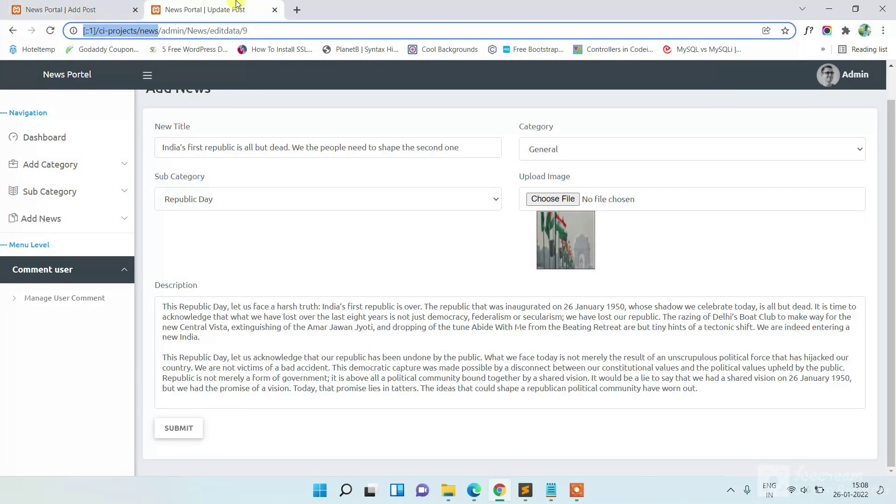
{"action": "left_click", "coordinate": [302, 13]}
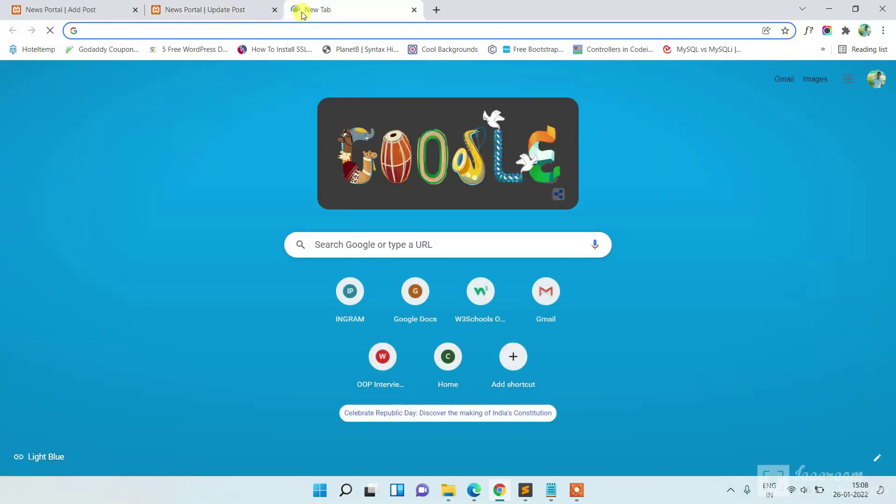
{"action": "key", "text": "ctrl+v"}
{"action": "key", "text": "Return"}
{"action": "scroll", "coordinate": [315, 77], "scroll_direction": "down", "scroll_amount": 2}
{"action": "left_click", "coordinate": [110, 392]}
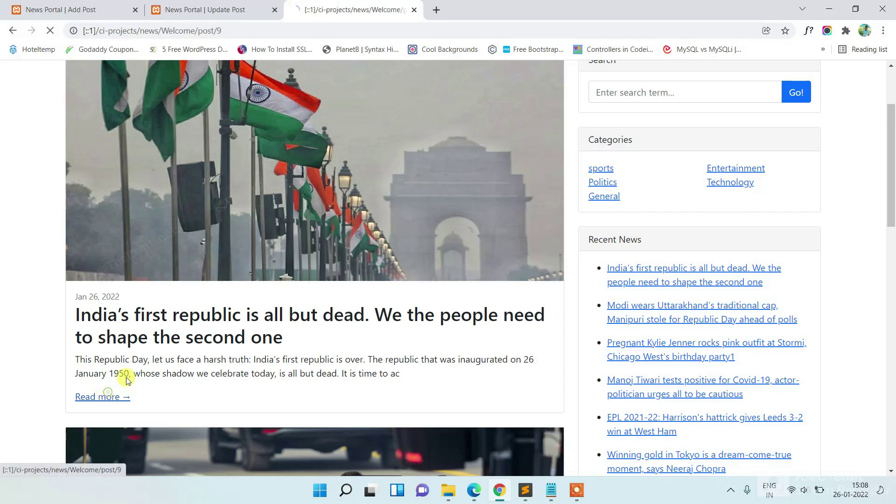
Submit a comment on the article with the commenter's full name and e-mail and the message "Happy Republic Day"
{"action": "scroll", "coordinate": [161, 345], "scroll_direction": "down", "scroll_amount": 12}
{"action": "left_click", "coordinate": [149, 213]}
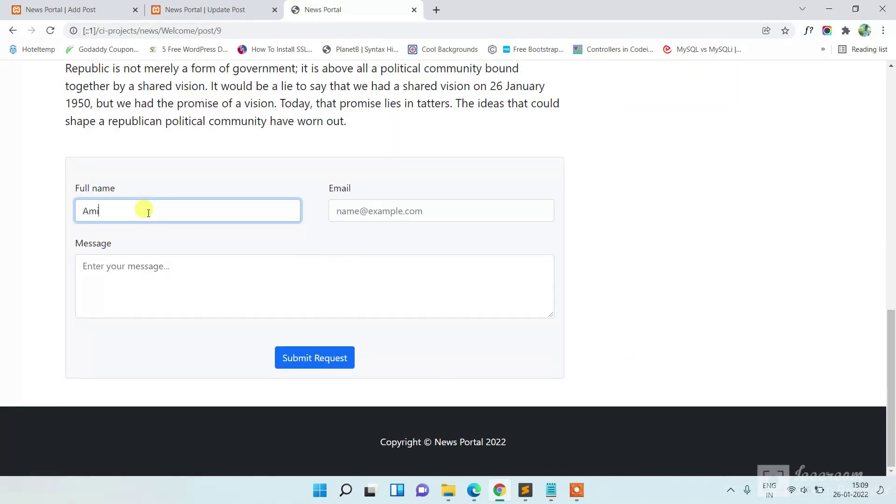
{"action": "key", "text": "Tab"}
{"action": "type", "text": "a"}
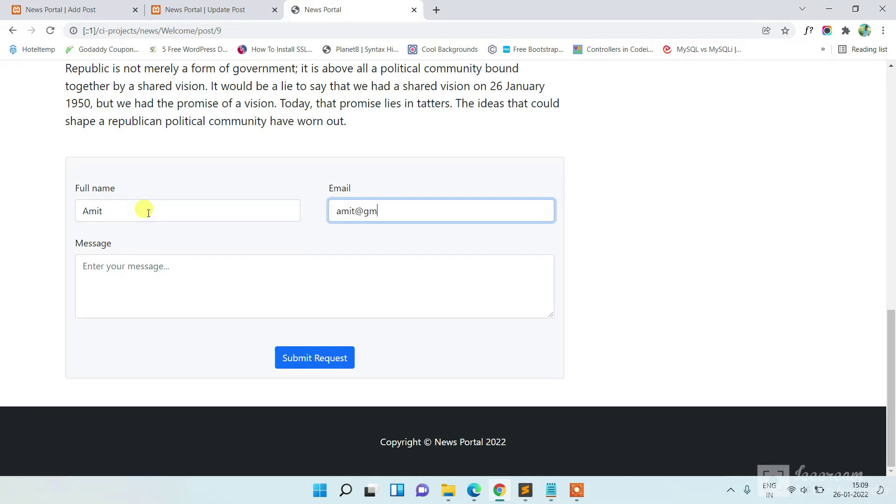
{"action": "key", "text": "Tab"}
{"action": "type", "text": "H"}
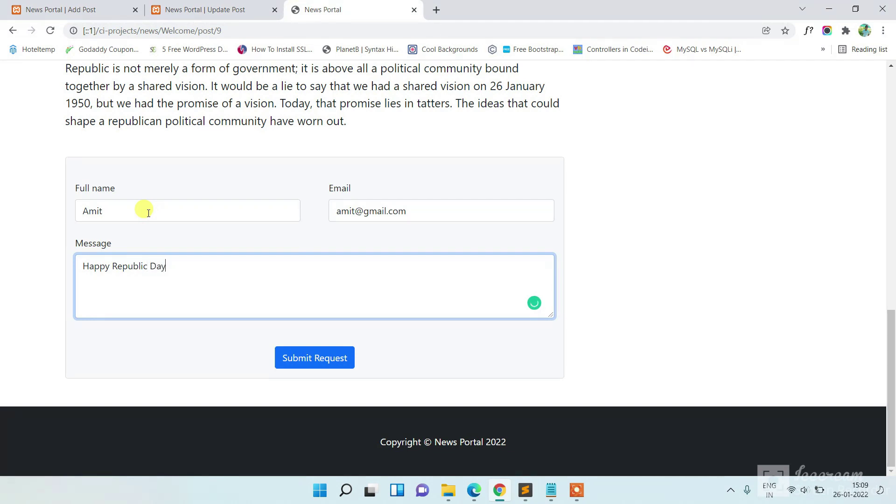
{"action": "left_click", "coordinate": [287, 357]}
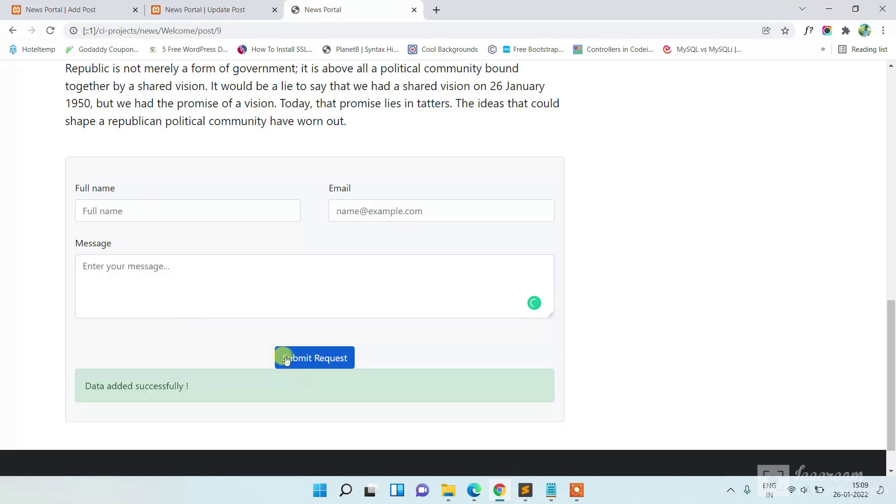
{"action": "left_click_drag", "start_coordinate": [202, 387], "coordinate": [91, 391]}
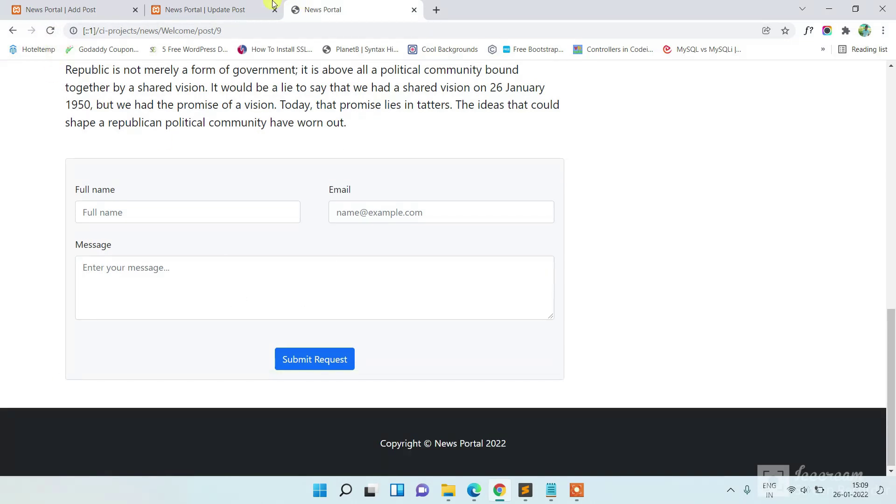
Return to the admin panel and open the Manage User Comment list
{"action": "left_click", "coordinate": [210, 9]}
{"action": "left_click", "coordinate": [59, 268]}
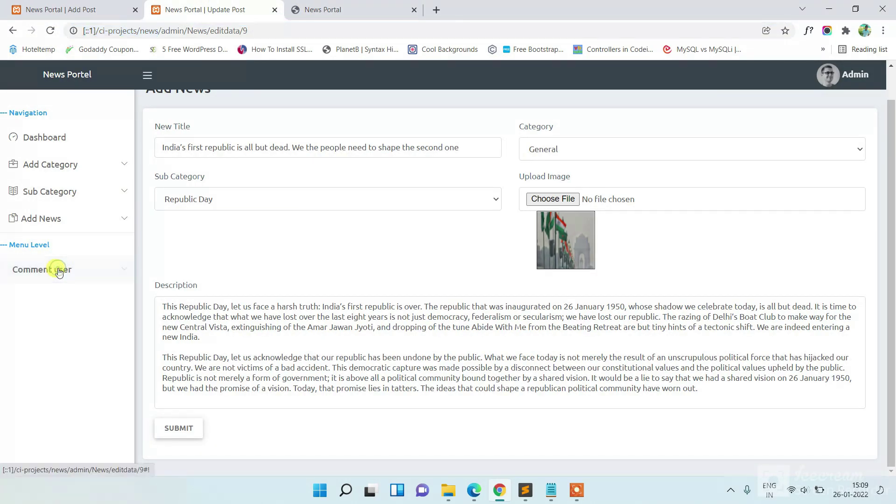
{"action": "left_click", "coordinate": [58, 267]}
{"action": "left_click", "coordinate": [60, 299]}
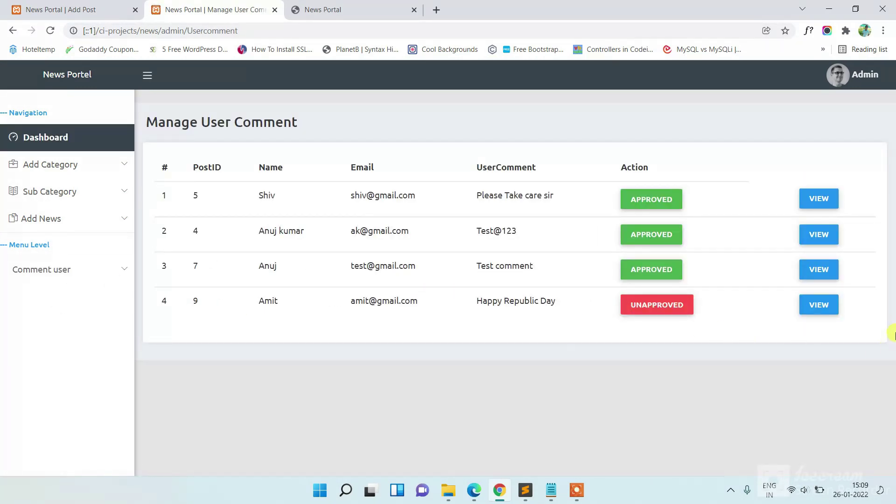
Submit a comment action for the "Happy Republic Day" comment with status UnApproved and the reply "Approved"
{"action": "left_click", "coordinate": [819, 306]}
{"action": "left_click", "coordinate": [370, 153]}
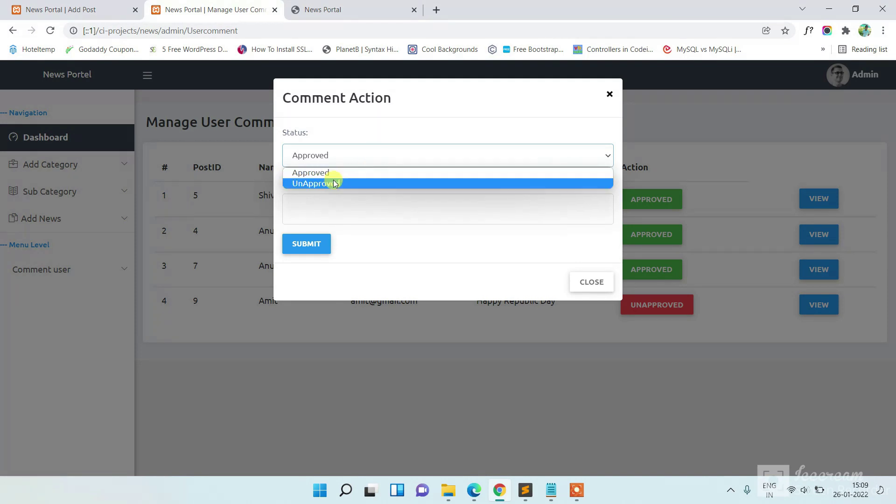
{"action": "left_click", "coordinate": [444, 179]}
{"action": "left_click", "coordinate": [330, 197]}
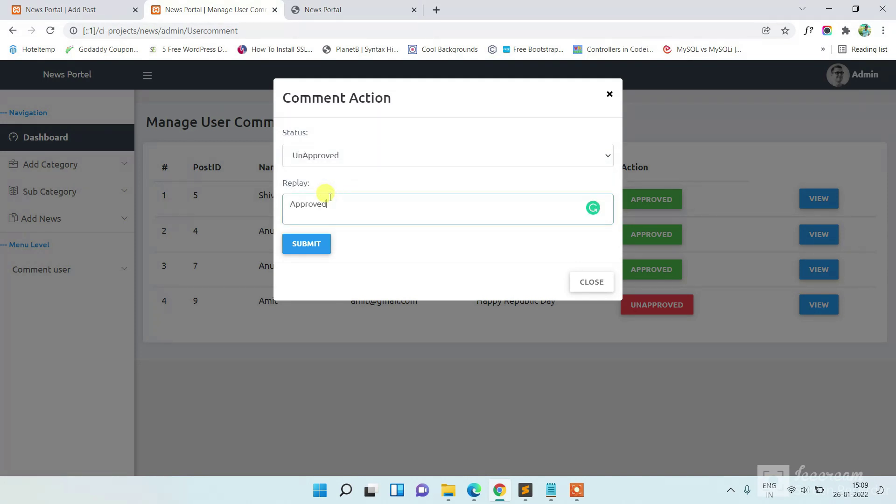
{"action": "left_click", "coordinate": [308, 244]}
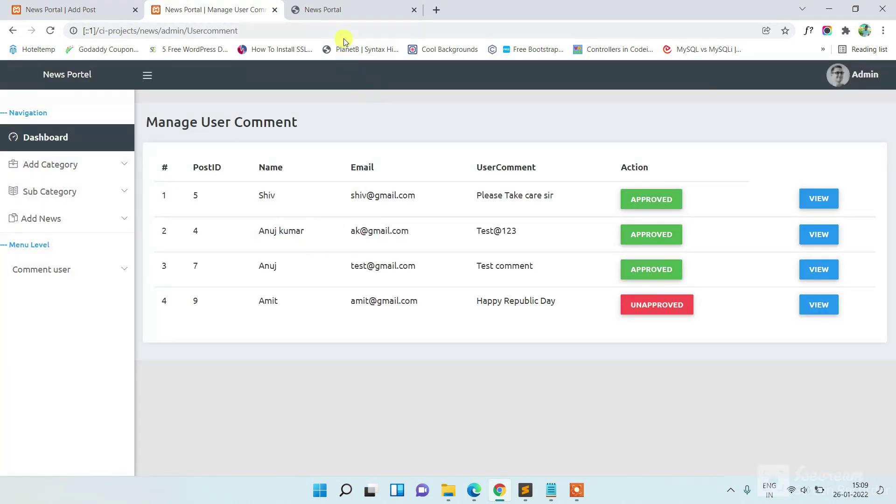
Set the "Happy Republic Day" comment's status to Approved with the reply "Approved" and submit the action
{"action": "left_click", "coordinate": [819, 305]}
{"action": "left_click", "coordinate": [336, 155]}
{"action": "left_click", "coordinate": [316, 172]}
{"action": "left_click", "coordinate": [313, 209]}
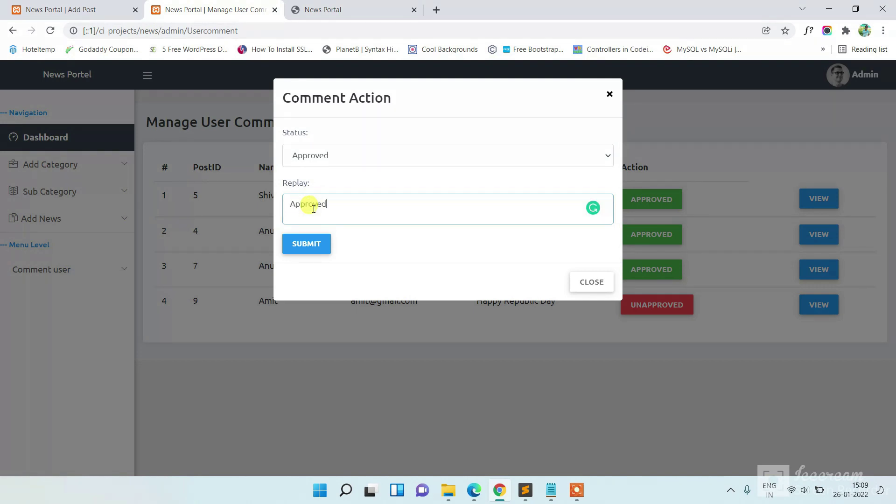
{"action": "left_click", "coordinate": [309, 243]}
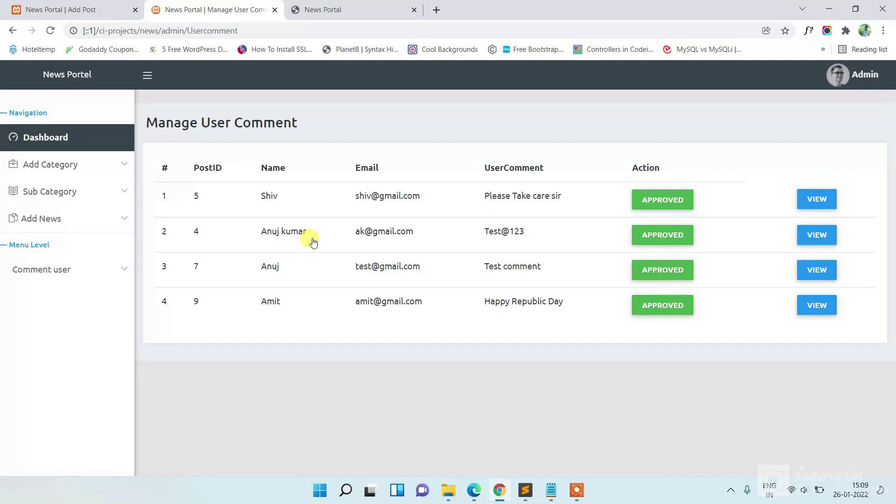
{"action": "left_click_drag", "start_coordinate": [717, 308], "coordinate": [332, 275]}
Reload the public article page and check its comment section for the approved comment
{"action": "left_click", "coordinate": [317, 10]}
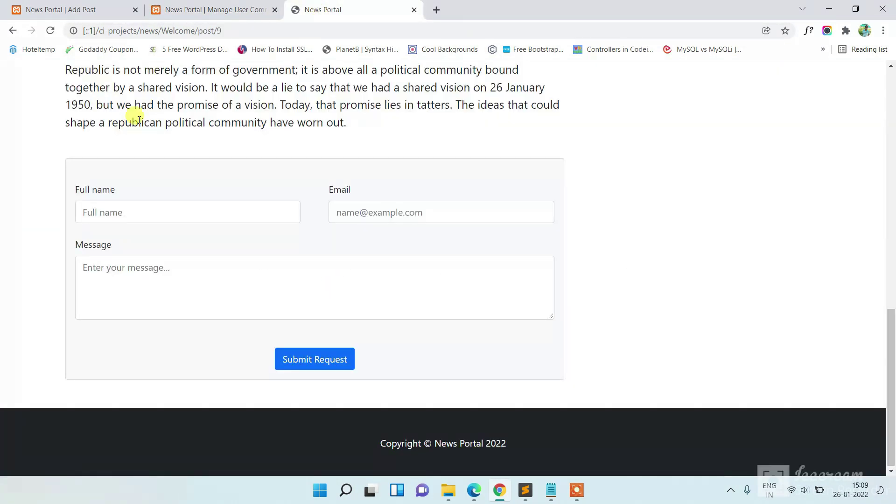
{"action": "left_click", "coordinate": [52, 31]}
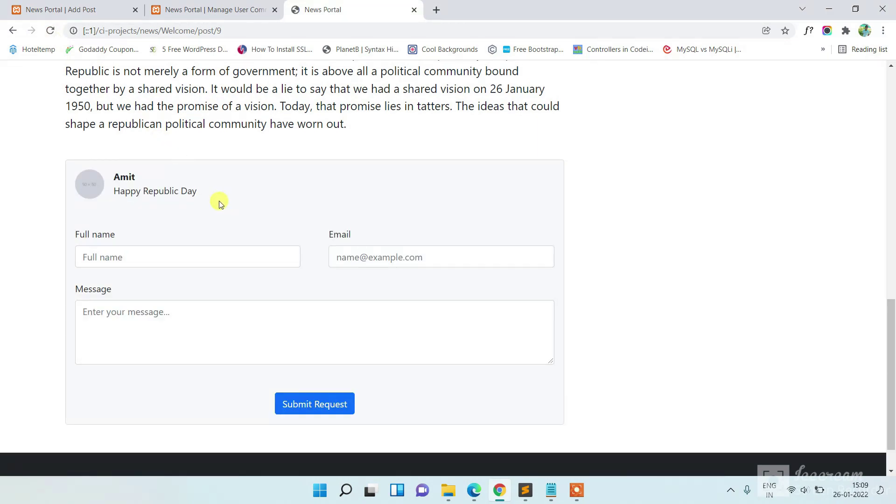
{"action": "left_click_drag", "start_coordinate": [220, 199], "coordinate": [103, 184]}
{"action": "scroll", "coordinate": [309, 233], "scroll_direction": "up", "scroll_amount": 15}
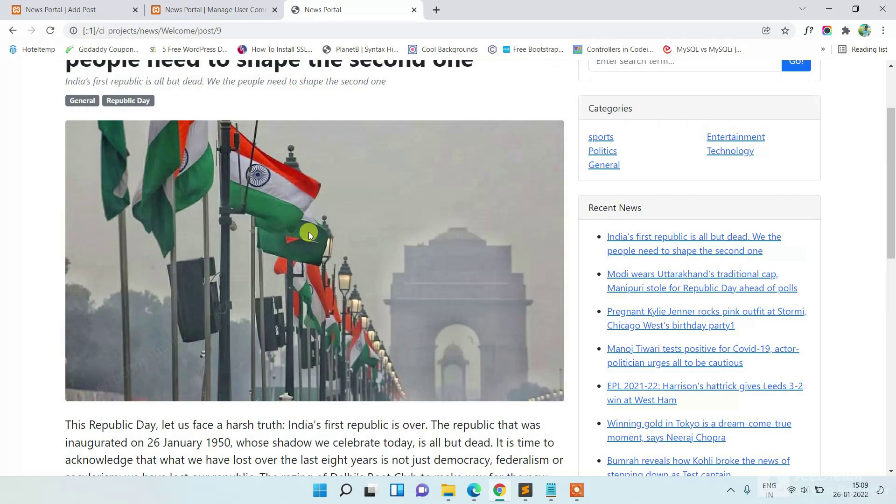
Go to the public home page and browse the news listed under the General category
{"action": "left_click", "coordinate": [94, 80]}
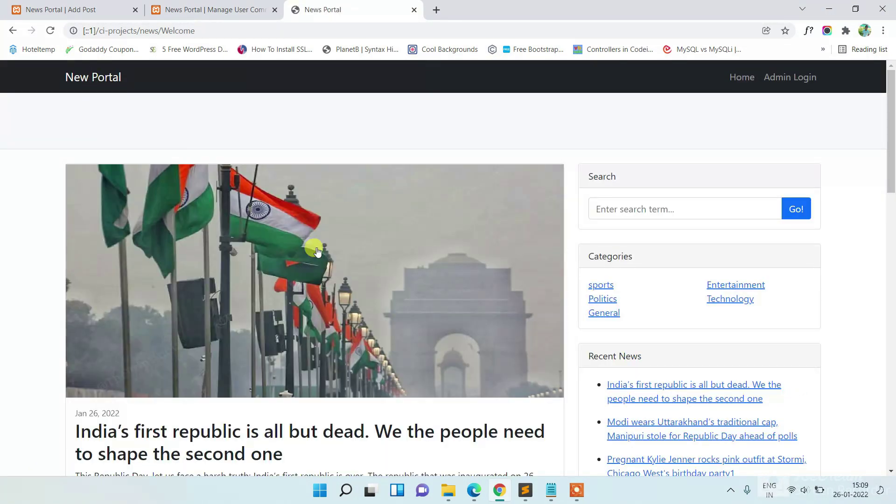
{"action": "left_click", "coordinate": [599, 316]}
{"action": "scroll", "coordinate": [300, 316], "scroll_direction": "down", "scroll_amount": 5}
{"action": "scroll", "coordinate": [304, 320], "scroll_direction": "up", "scroll_amount": 5}
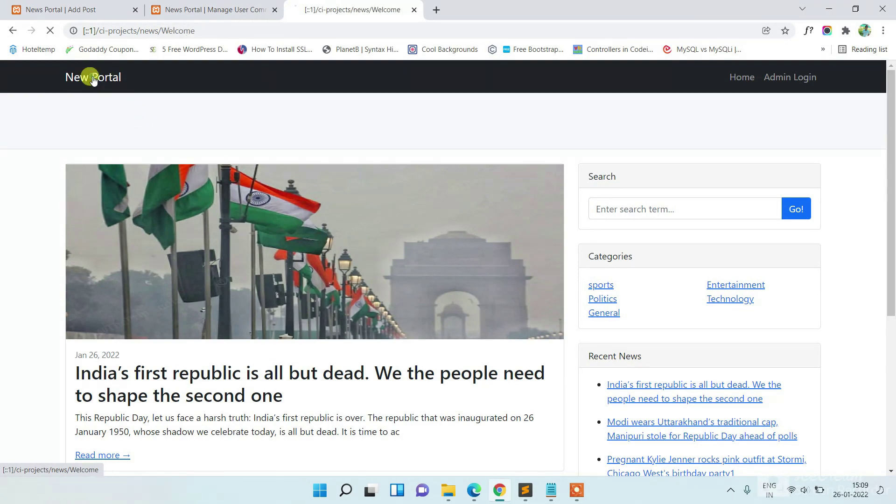
Sign out of the admin panel and return to the public home page to look through its posts
{"action": "left_click", "coordinate": [192, 5]}
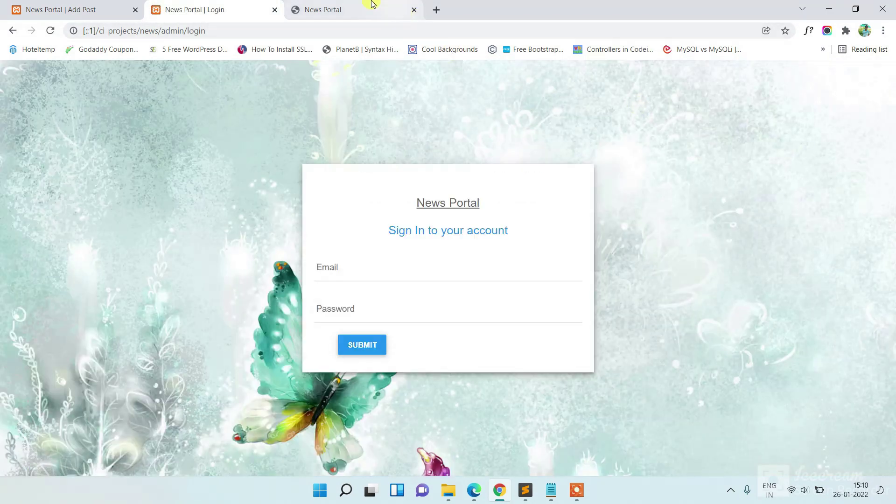
{"action": "left_click", "coordinate": [392, 8]}
{"action": "scroll", "coordinate": [366, 194], "scroll_direction": "down", "scroll_amount": 14}
{"action": "scroll", "coordinate": [370, 198], "scroll_direction": "down", "scroll_amount": 5}
{"action": "scroll", "coordinate": [370, 197], "scroll_direction": "up", "scroll_amount": 15}
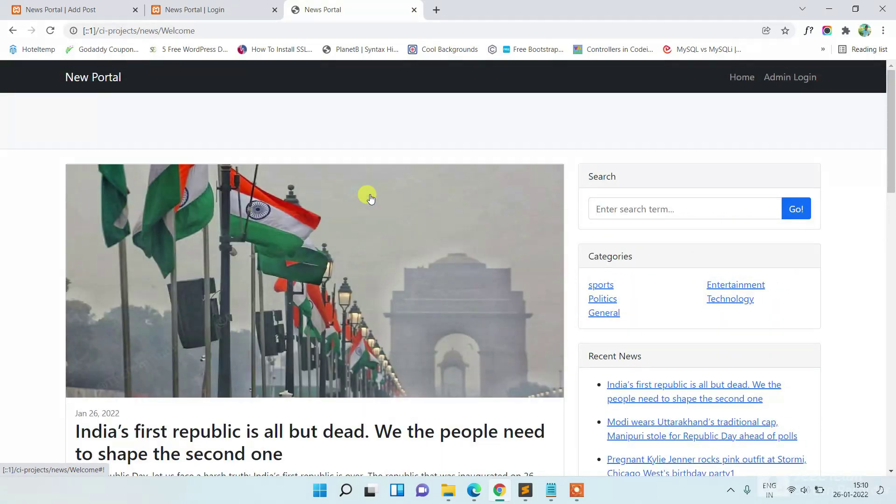